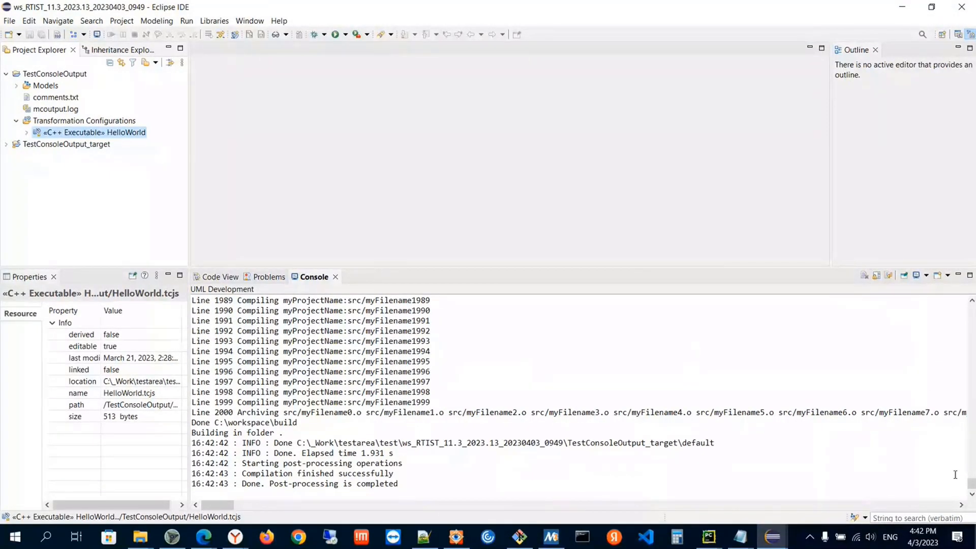
# Find the Run/Debug Console preferences by filtering for "console", turn off Limit console output, and apply the change
pyautogui.moveTo(971, 484); pyautogui.dragTo(972, 311)
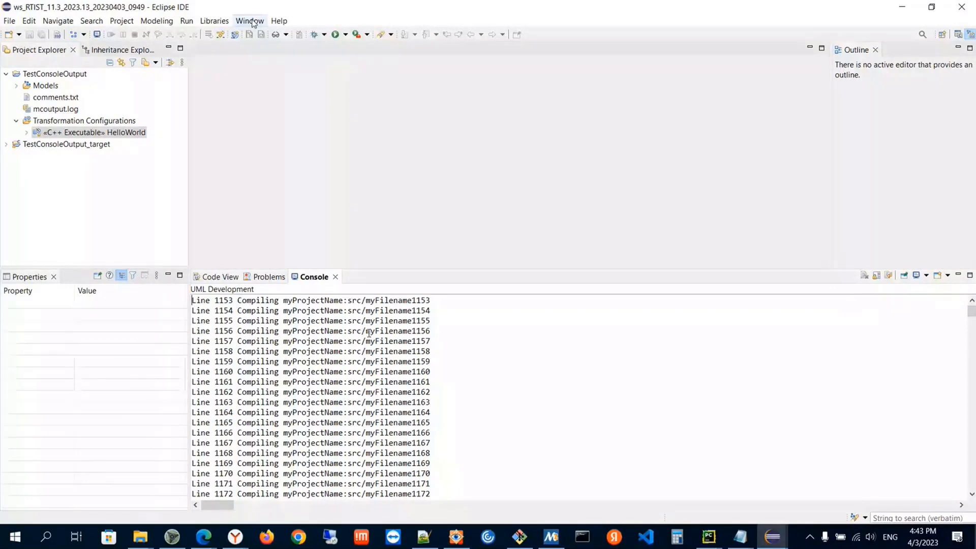
pyautogui.click(253, 22)
pyautogui.click(269, 131)
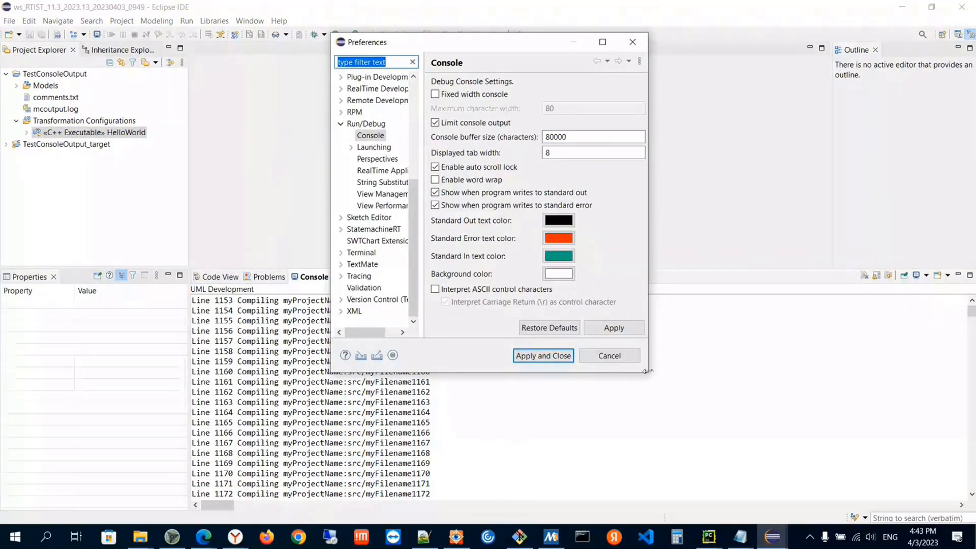
pyautogui.moveTo(647, 372); pyautogui.dragTo(714, 371)
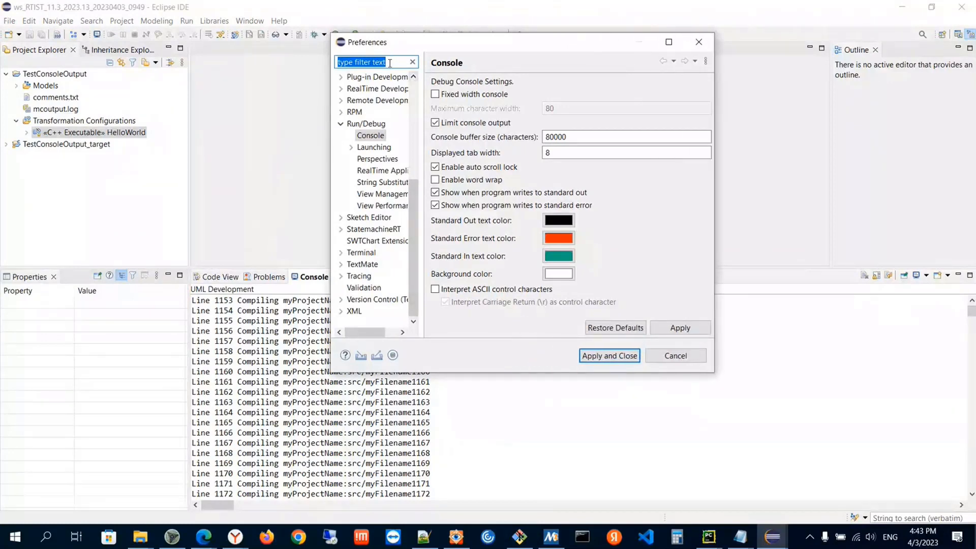
pyautogui.write('console')
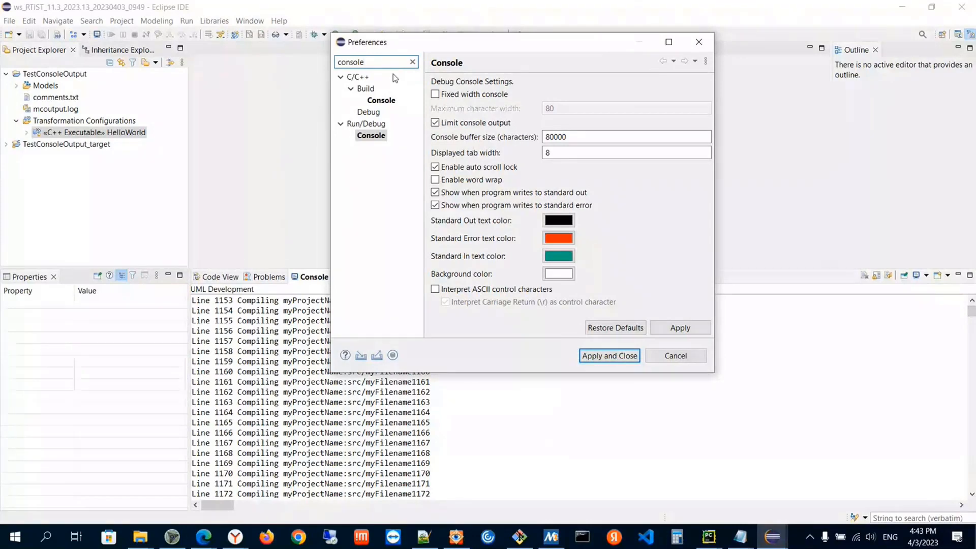
pyautogui.moveTo(389, 41); pyautogui.dragTo(363, 42)
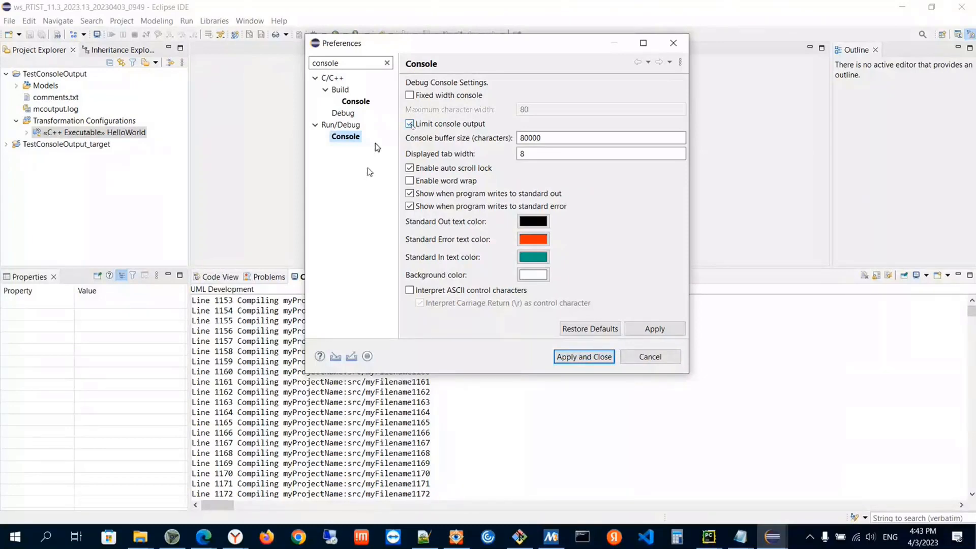
pyautogui.click(410, 124)
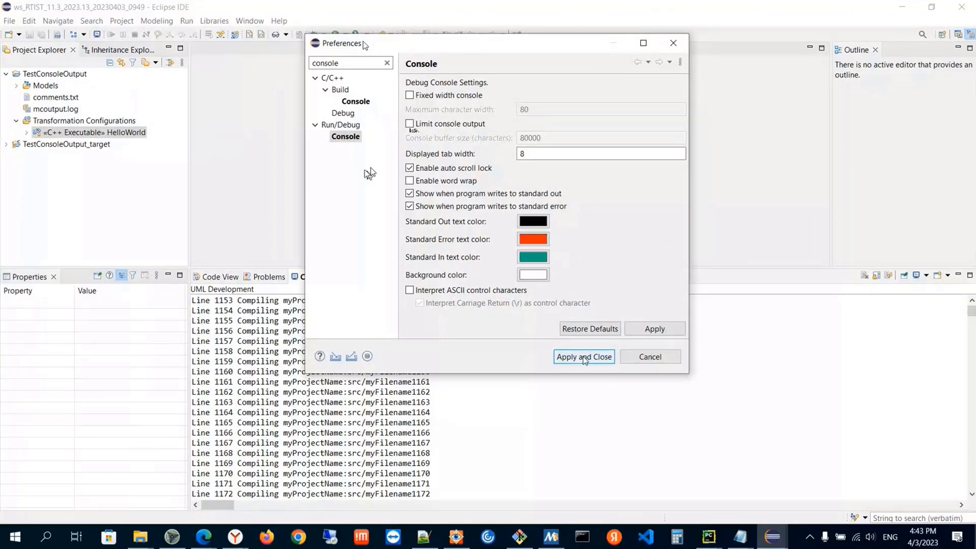
pyautogui.click(577, 360)
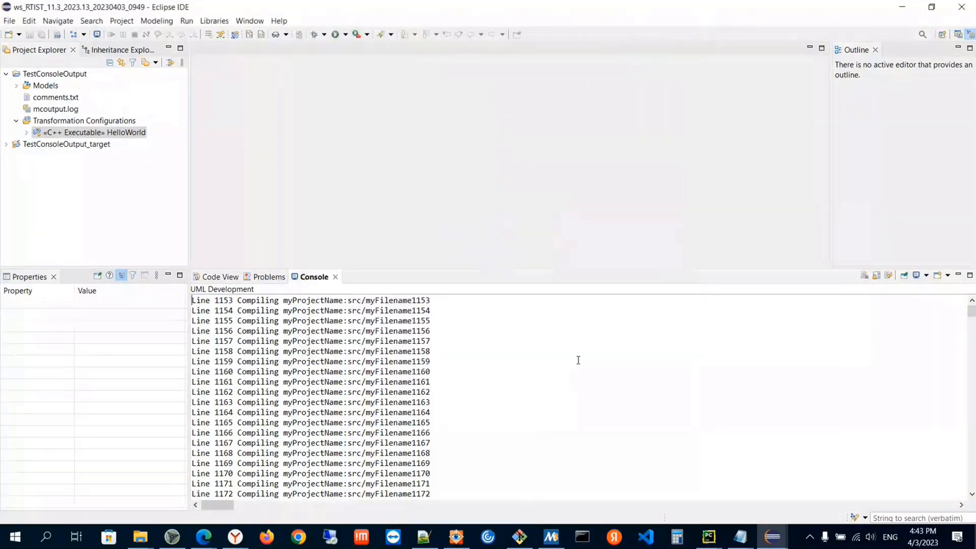
# Build the HelloWorld transformation configuration and inspect the beginning of its output in the UML Development console
pyautogui.click(122, 132)
pyautogui.rightClick(122, 132)
pyautogui.click(152, 342)
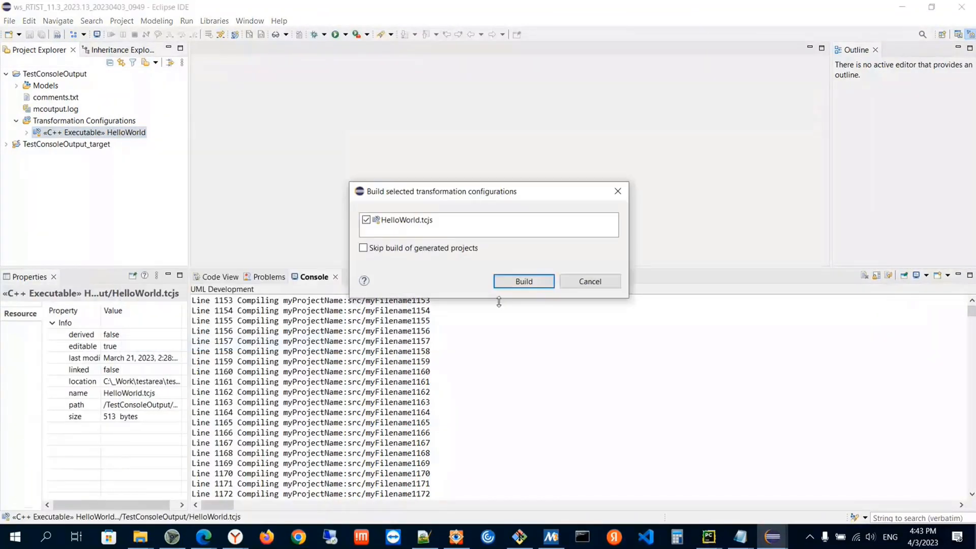
pyautogui.click(523, 279)
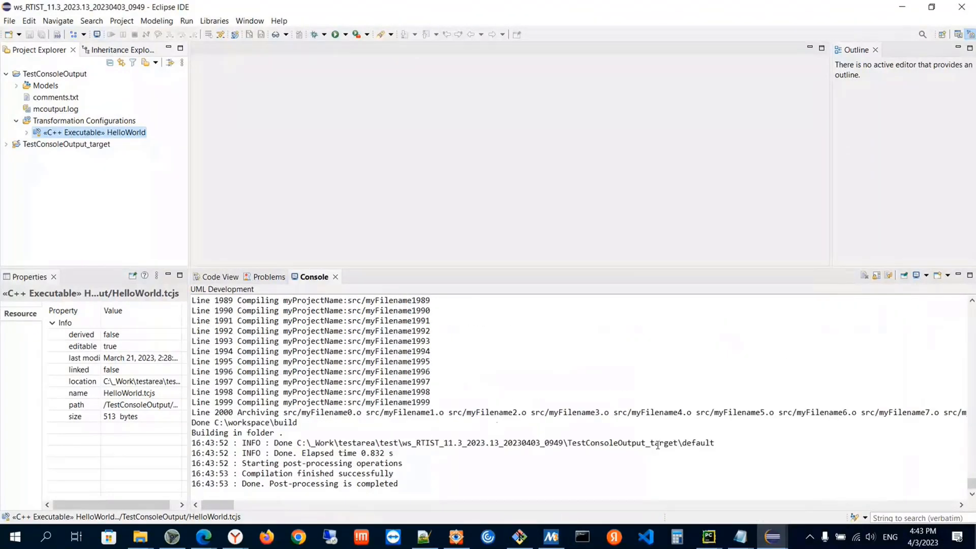
pyautogui.moveTo(972, 486); pyautogui.dragTo(972, 305)
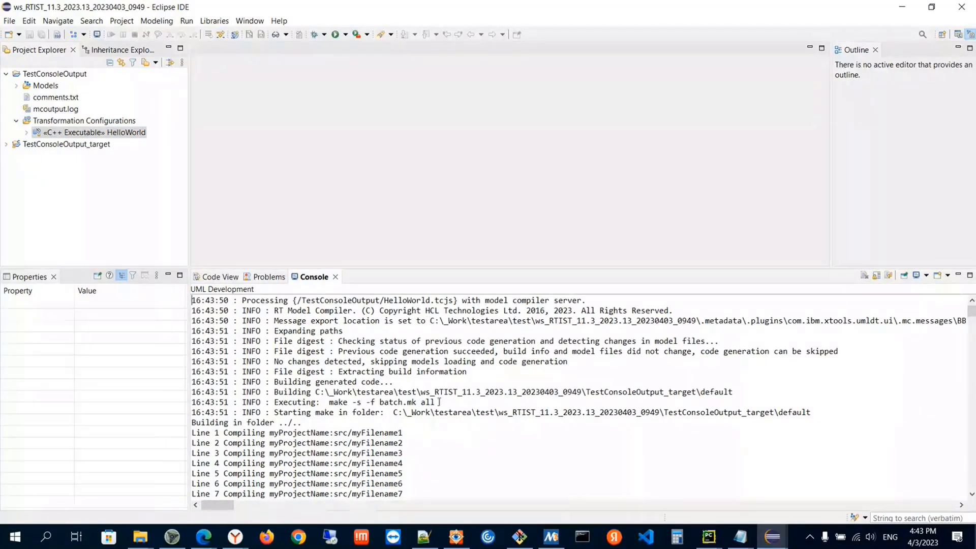
pyautogui.scroll(-3, 396, 401)
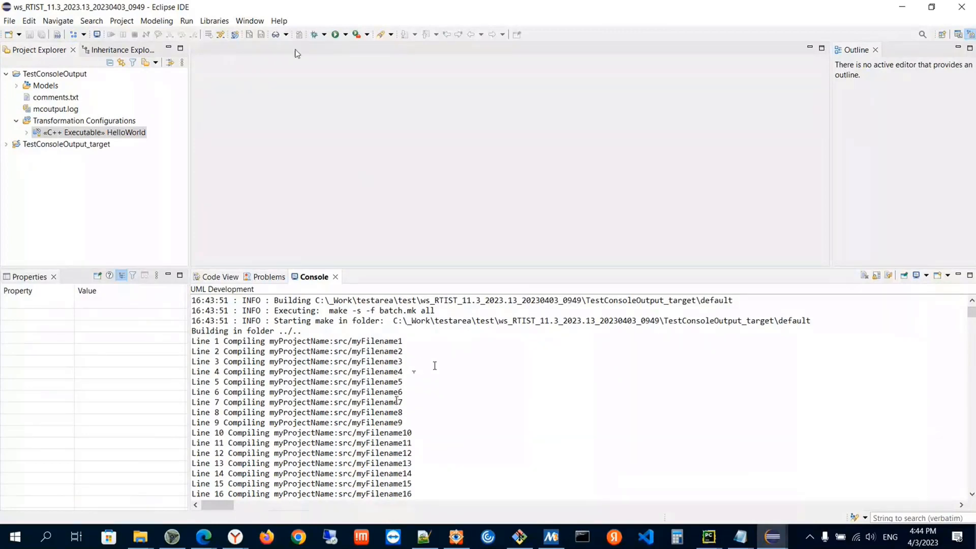
# Toggle Limit console output on and back off in the Run/Debug Console preferences, and apply the settings
pyautogui.click(249, 21)
pyautogui.click(270, 131)
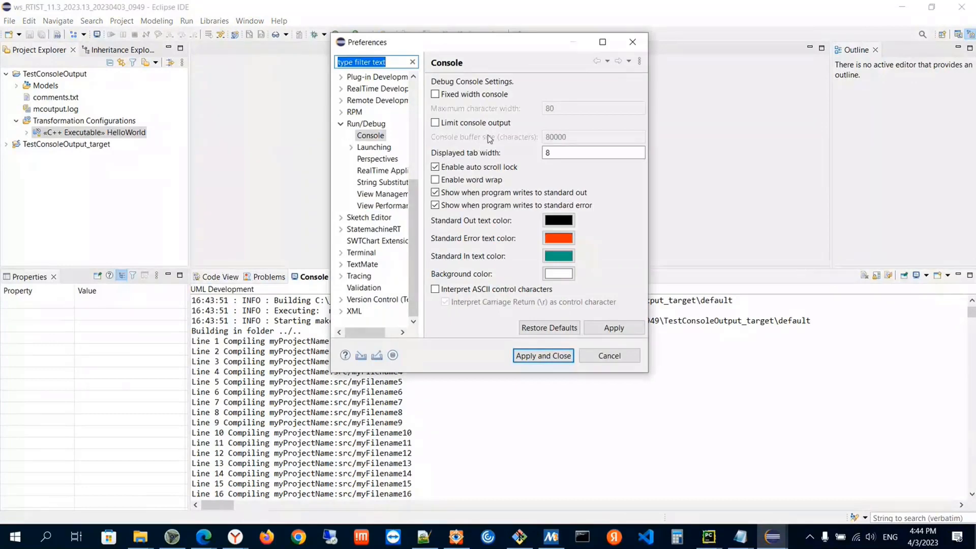
pyautogui.click(435, 124)
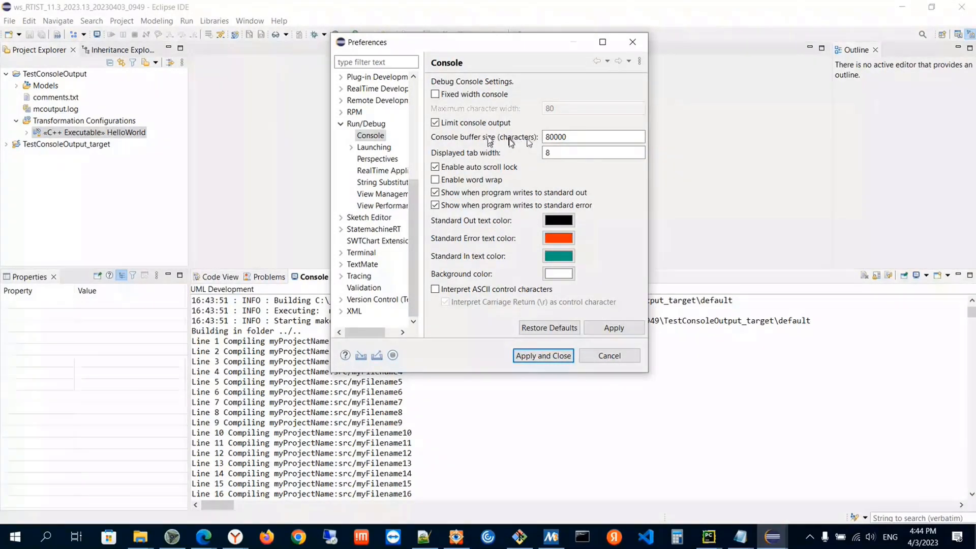
pyautogui.click(436, 123)
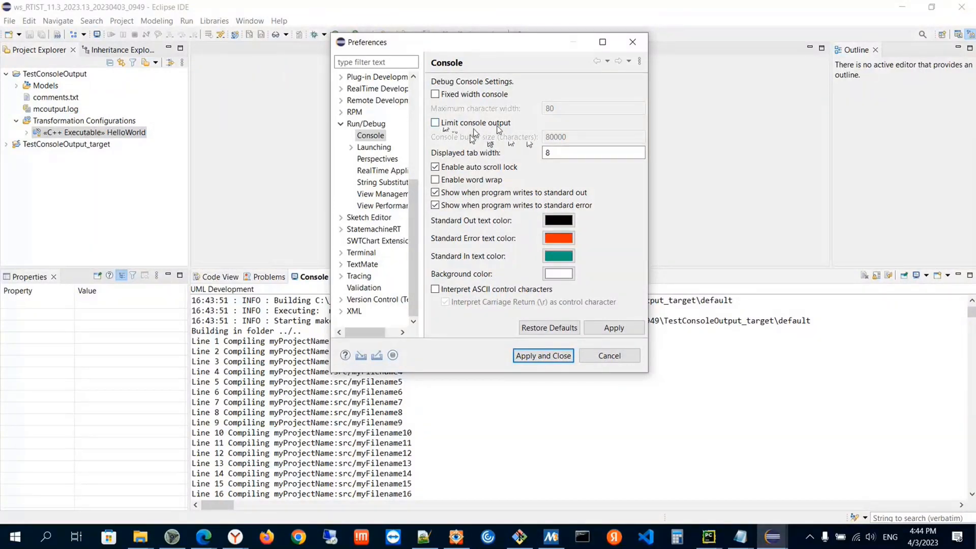
pyautogui.moveTo(485, 48); pyautogui.dragTo(451, 51)
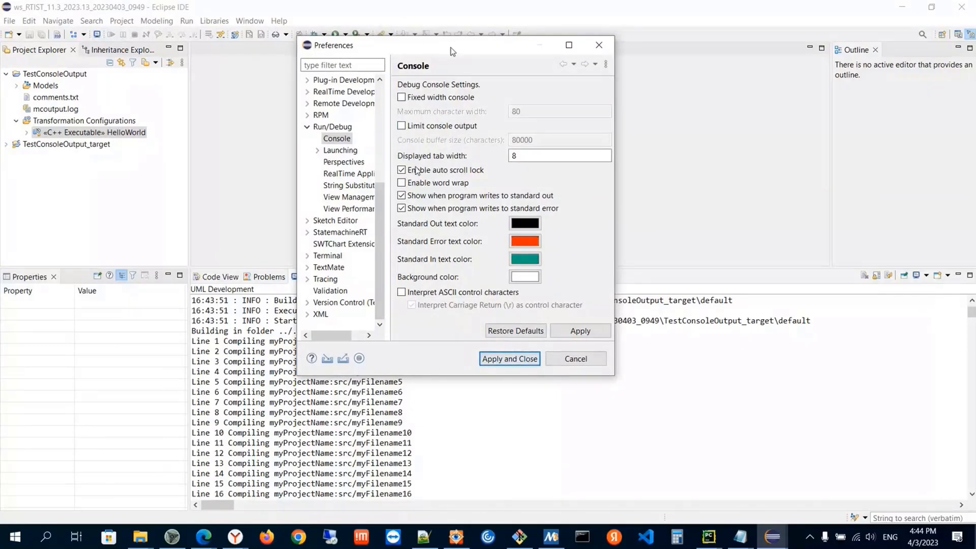
pyautogui.click(504, 359)
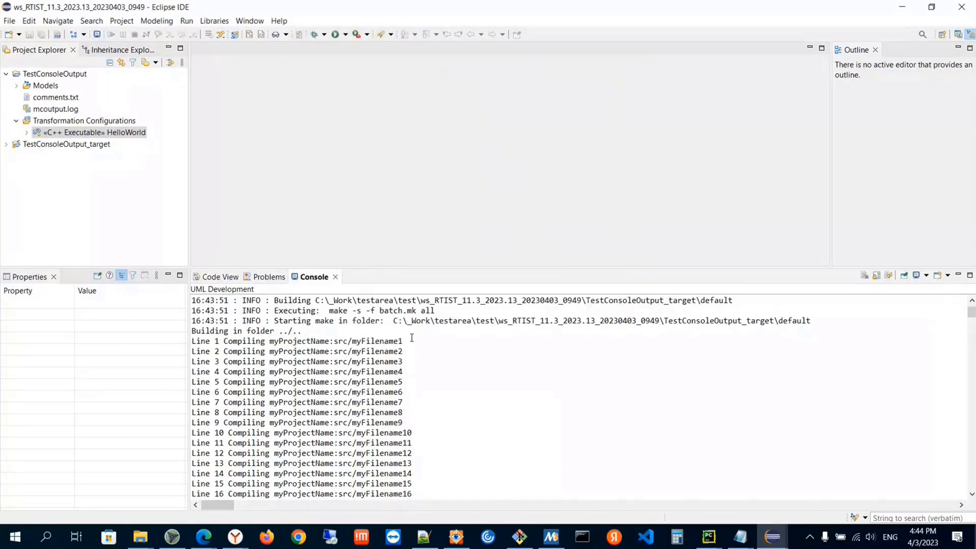
# Read the help article "The UML Development console" about pinning the console and the console limit, and close the help window
pyautogui.click(772, 537)
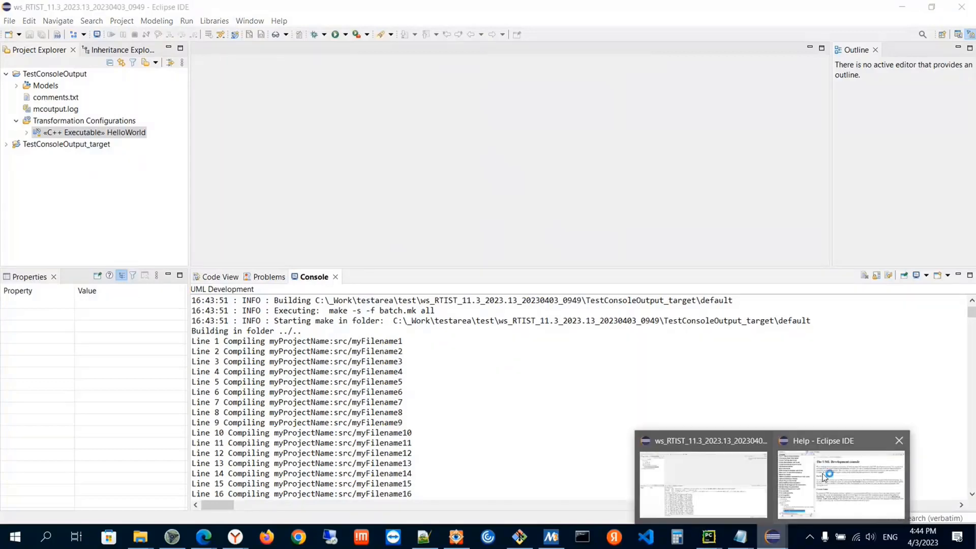
pyautogui.click(825, 476)
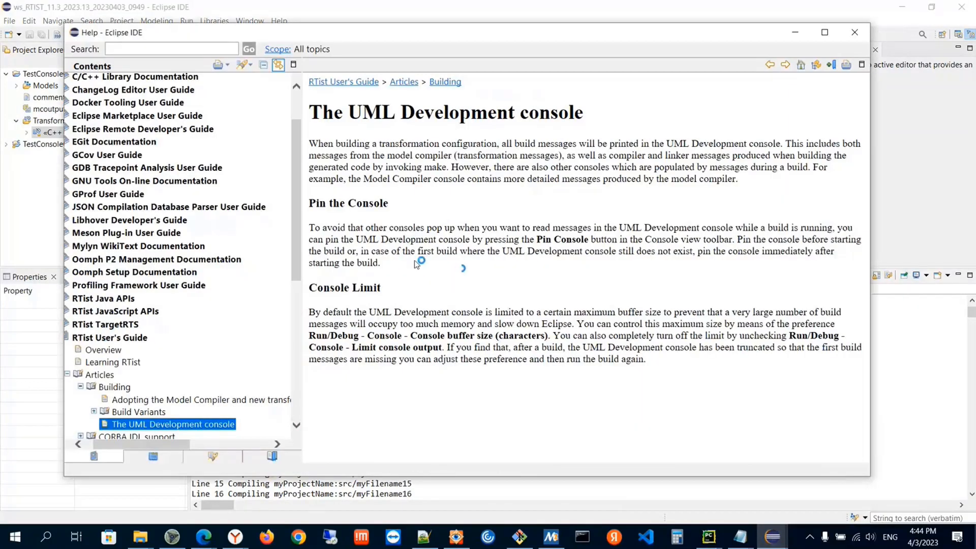
pyautogui.scroll(-2, 285, 216)
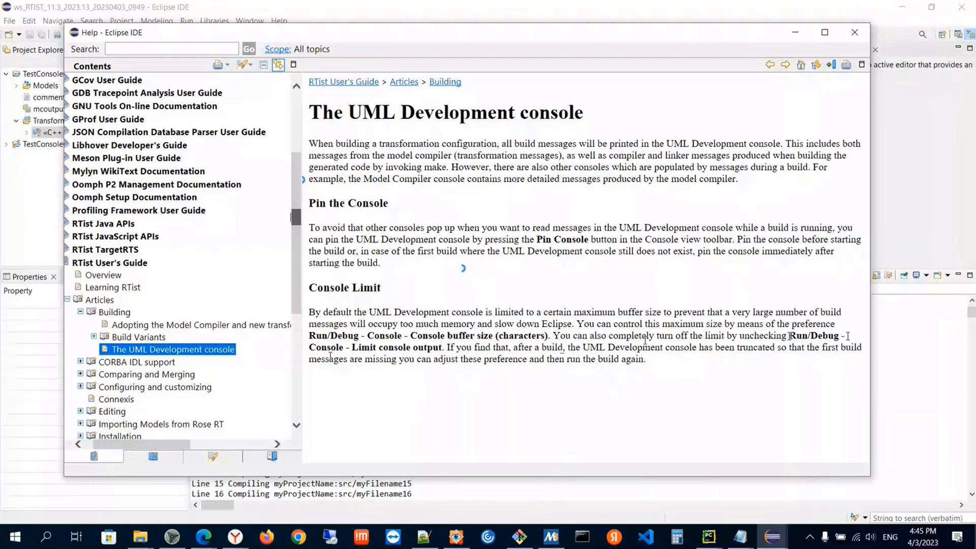
pyautogui.click(854, 33)
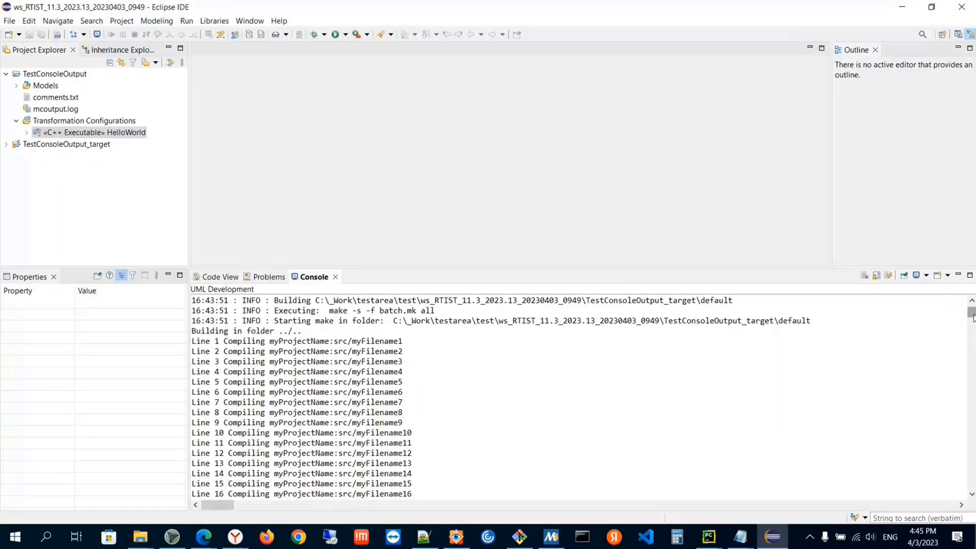
# Turn on word wrap for the long archiving line at the end of the console output and make the console area taller
pyautogui.moveTo(972, 316); pyautogui.dragTo(966, 491)
pyautogui.click(353, 414)
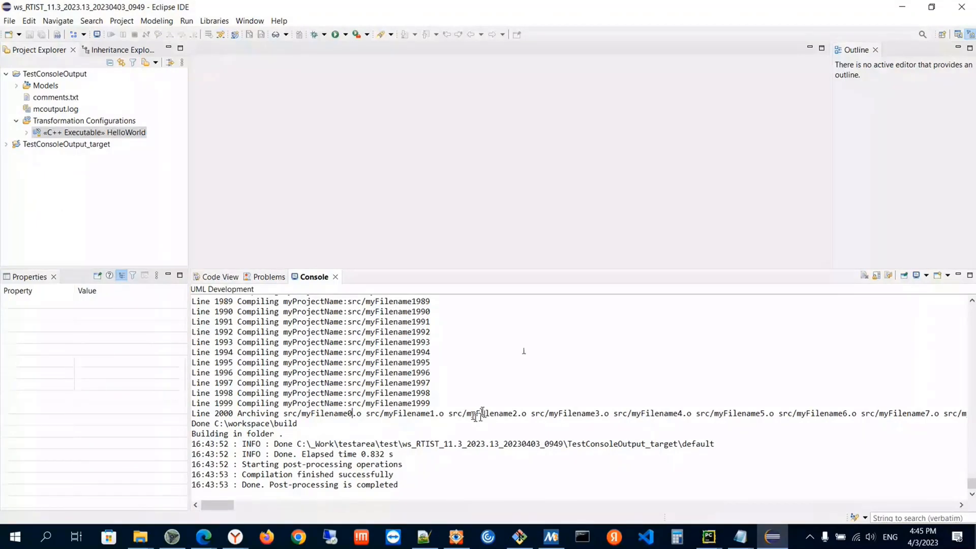
pyautogui.rightClick(518, 412)
pyautogui.click(554, 406)
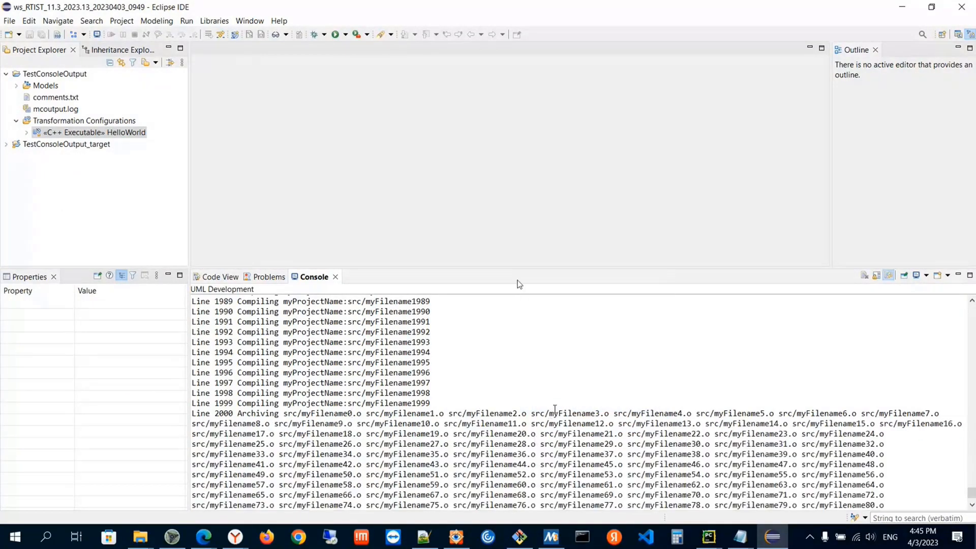
pyautogui.moveTo(518, 267); pyautogui.dragTo(528, 164)
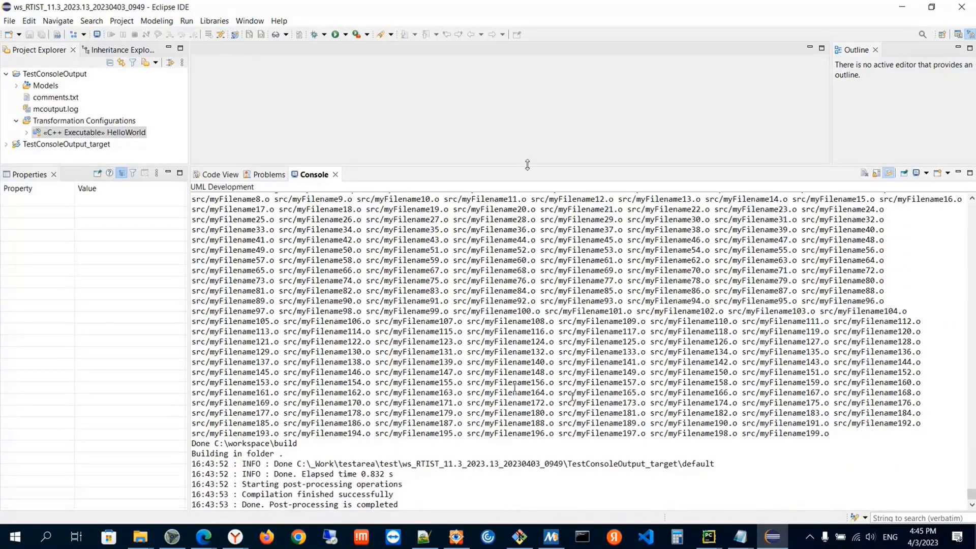
pyautogui.scroll(2, 356, 328)
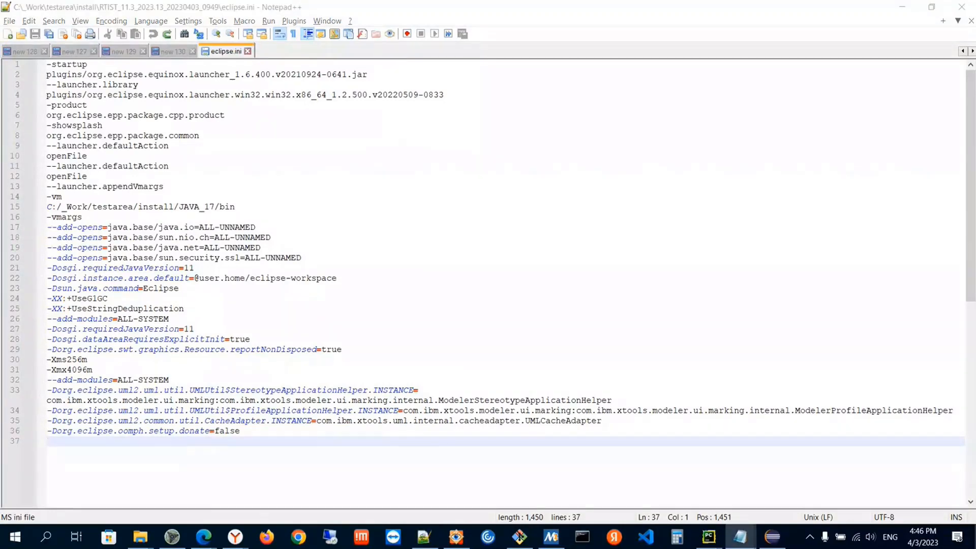
# In Notepad++, add -Dcom.ibm.xtools.modelcompiler.console.linelimit=500 as the last line of eclipse.ini and save the file
pyautogui.click(234, 450)
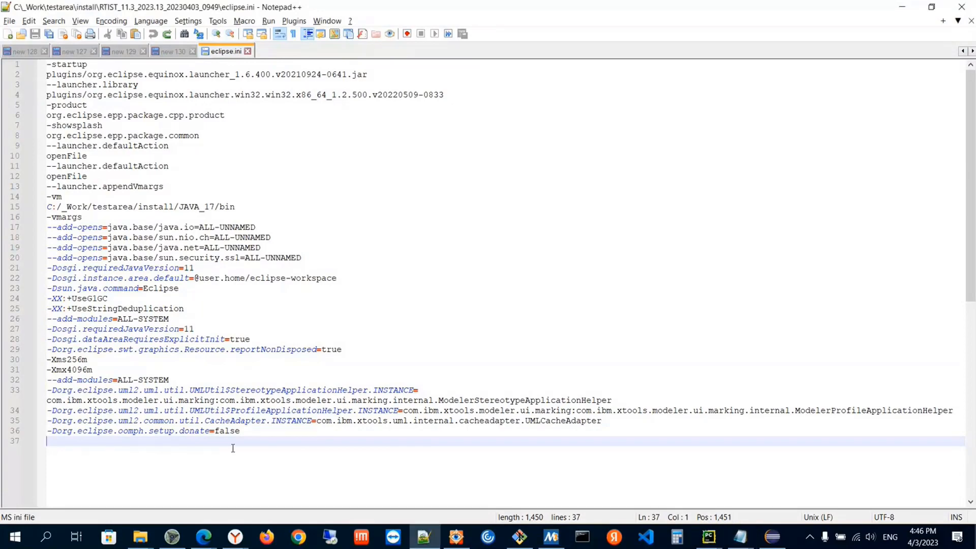
pyautogui.write('-Dcom.ibm.xtools.modelcompiler.console.linelimit=500')
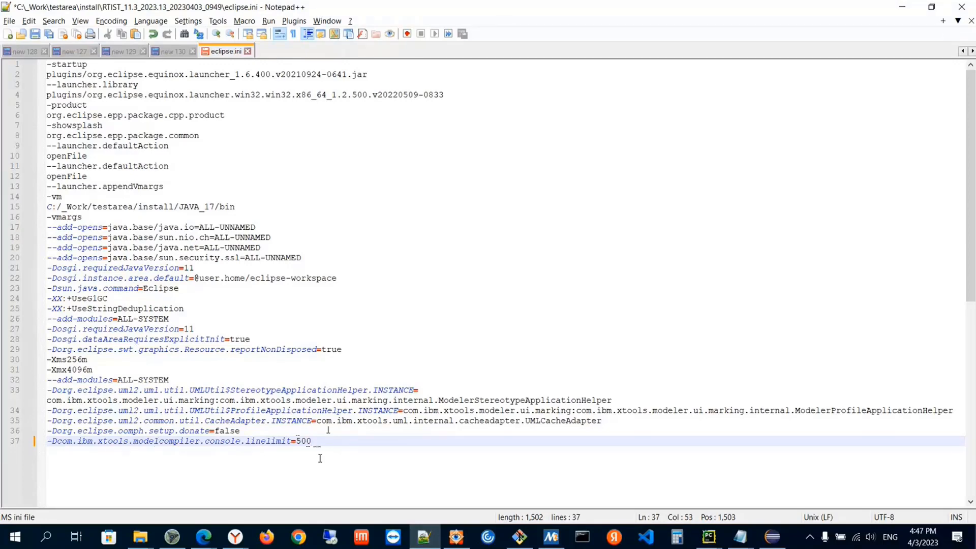
pyautogui.hotkey('ctrl', 's')
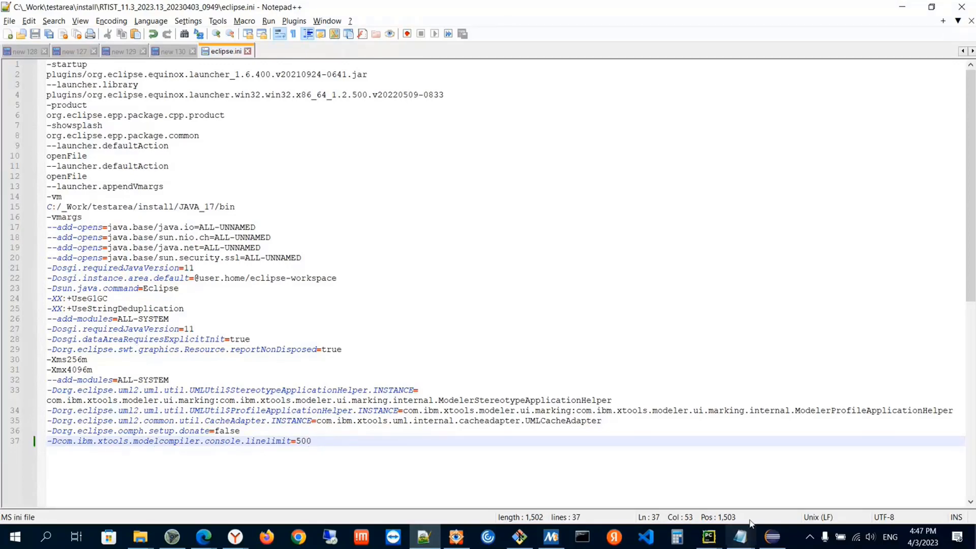
# Switch back to the Eclipse IDE and restart it so the edited eclipse.ini is loaded
pyautogui.click(772, 536)
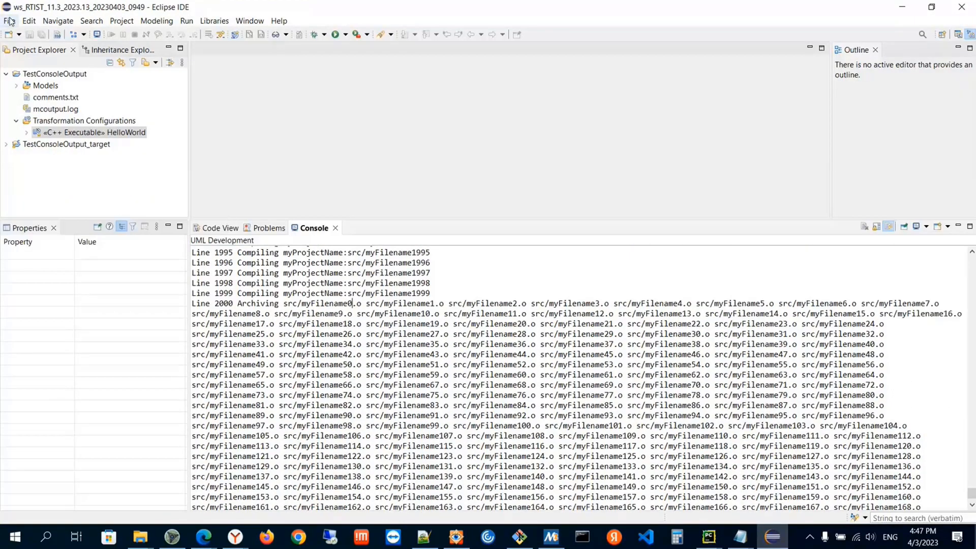
pyautogui.click(10, 20)
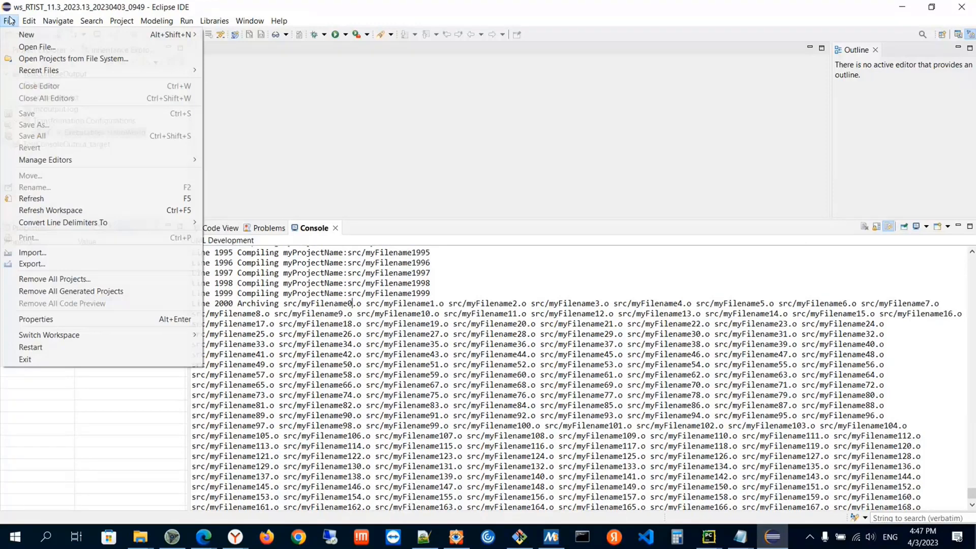
pyautogui.click(46, 352)
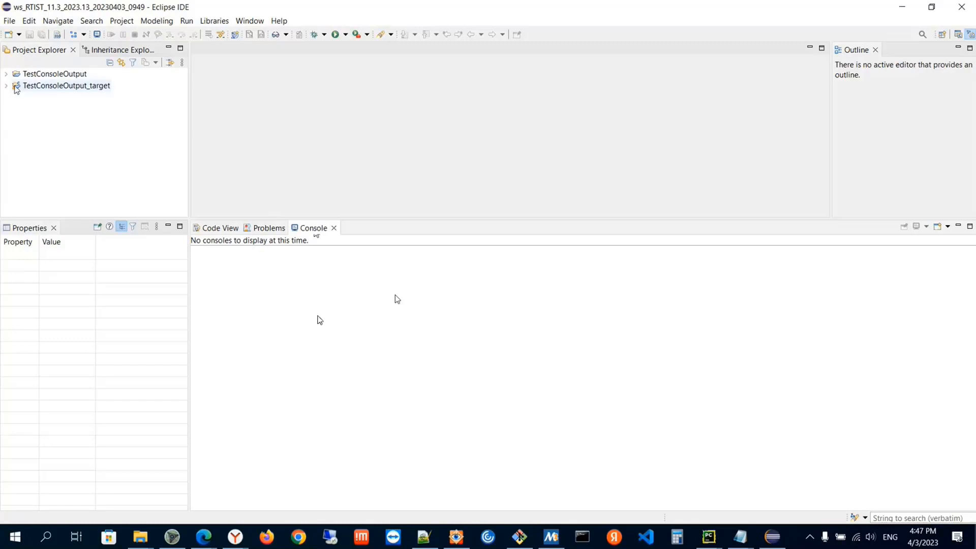
# Expand the TestConsoleOutput project's transformation configurations and rebuild HelloWorld with the new console line limit
pyautogui.click(7, 74)
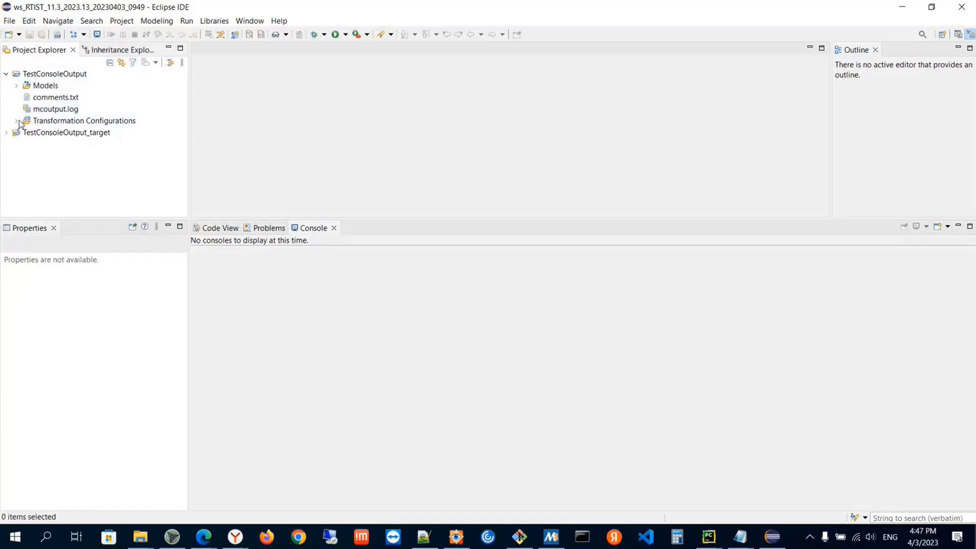
pyautogui.click(16, 120)
pyautogui.click(97, 133)
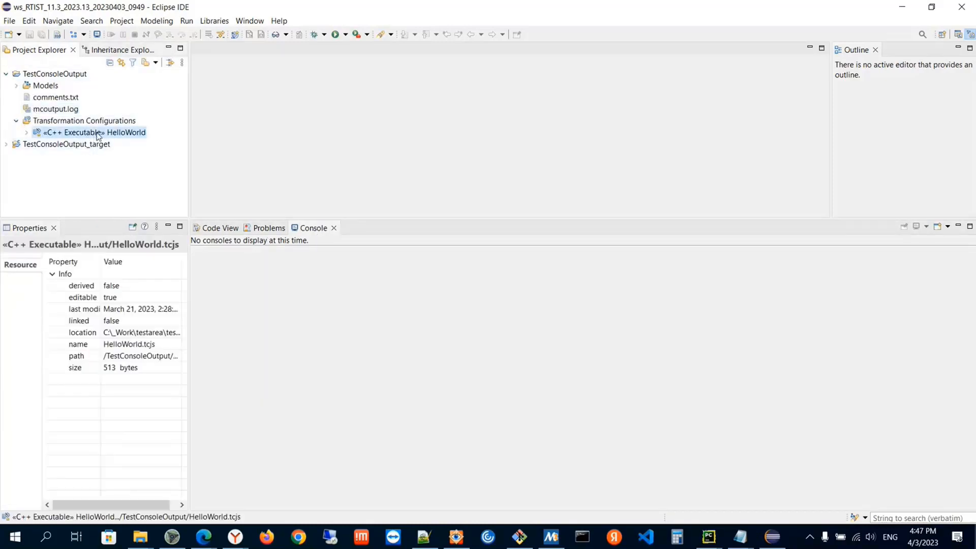
pyautogui.rightClick(97, 133)
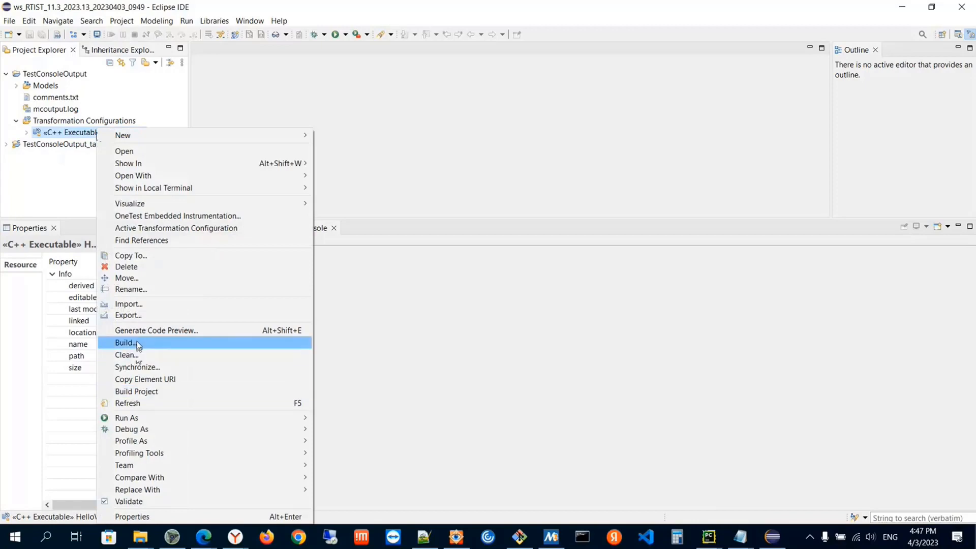
pyautogui.click(126, 342)
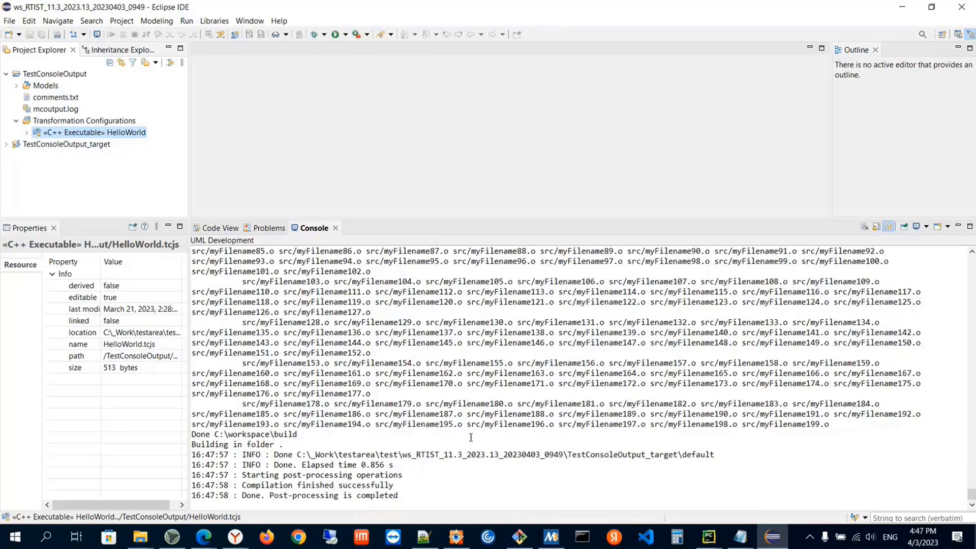
# Examine where the long archiving line is split in the console output, enlarging the console area to see more
pyautogui.moveTo(972, 496); pyautogui.dragTo(974, 495)
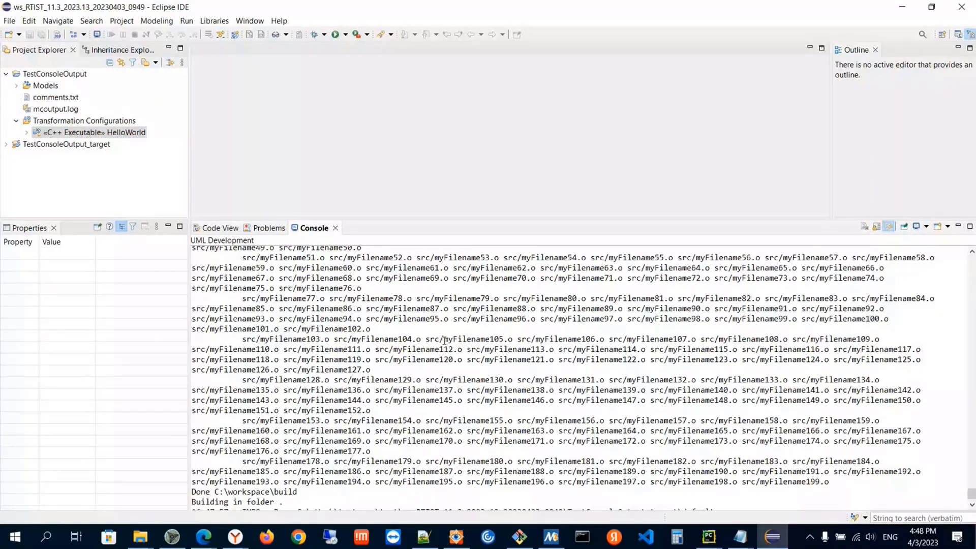
pyautogui.moveTo(242, 258); pyautogui.dragTo(344, 278)
pyautogui.click(385, 297)
pyautogui.moveTo(280, 288); pyautogui.dragTo(287, 288)
pyautogui.click(307, 294)
pyautogui.moveTo(456, 219); pyautogui.dragTo(463, 196)
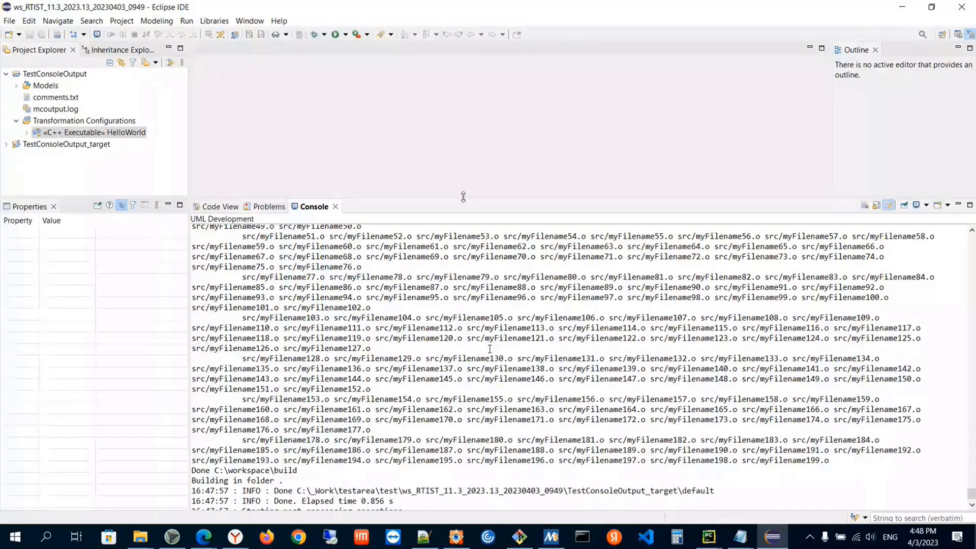